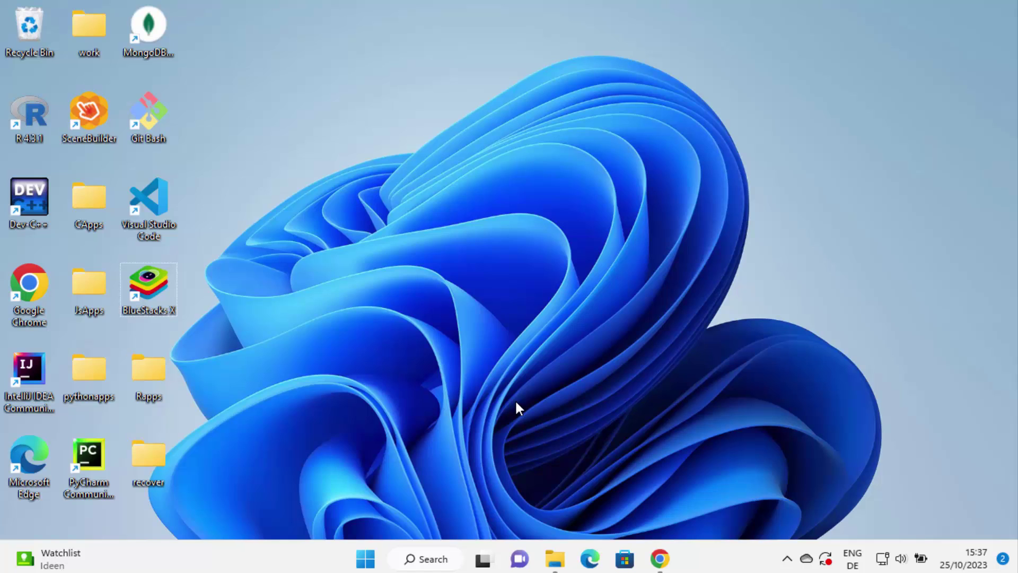
Search Windows for 'cmd' to bring up Command Prompt as the best match.
left_click(423, 559)
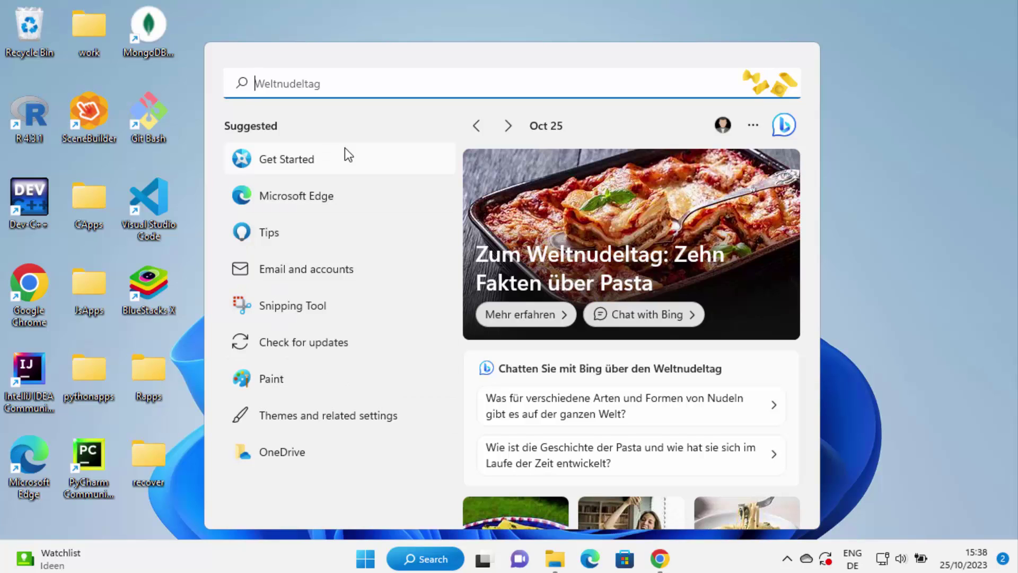
type("cmd")
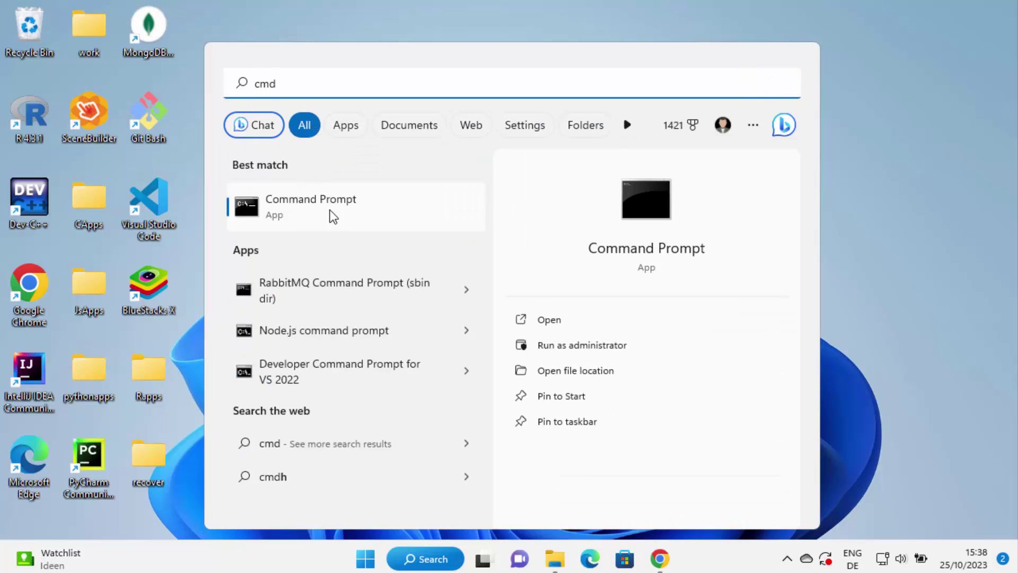
Launch Command Prompt, run python --version, and select the reported Python 3.10.0 output.
left_click(316, 212)
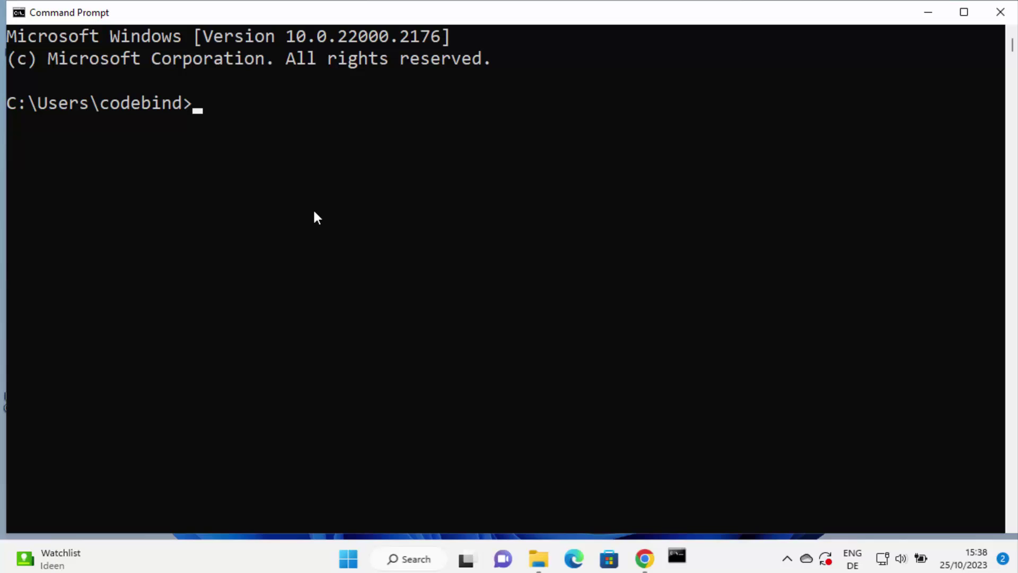
type("pyt")
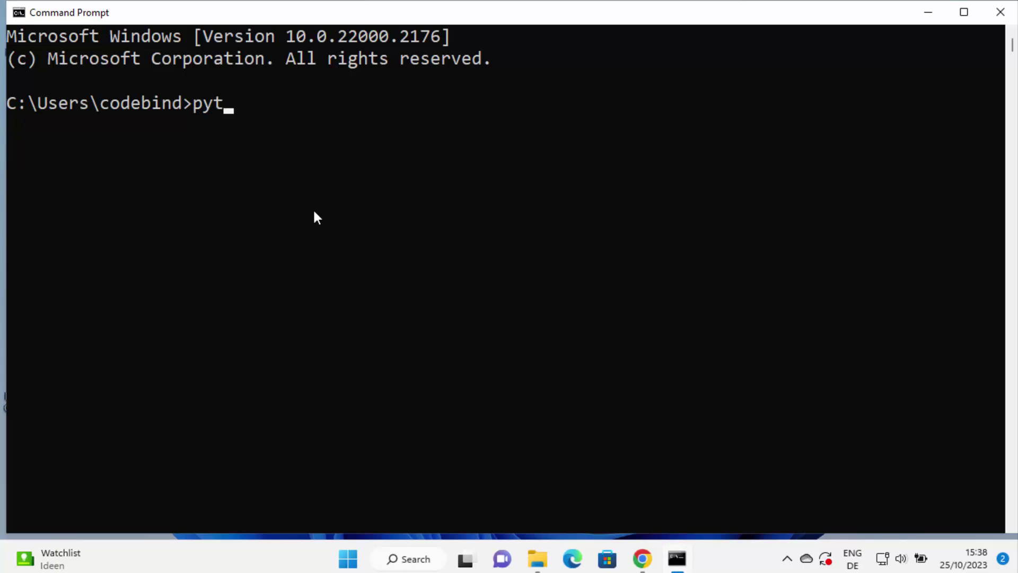
type("hon --vers")
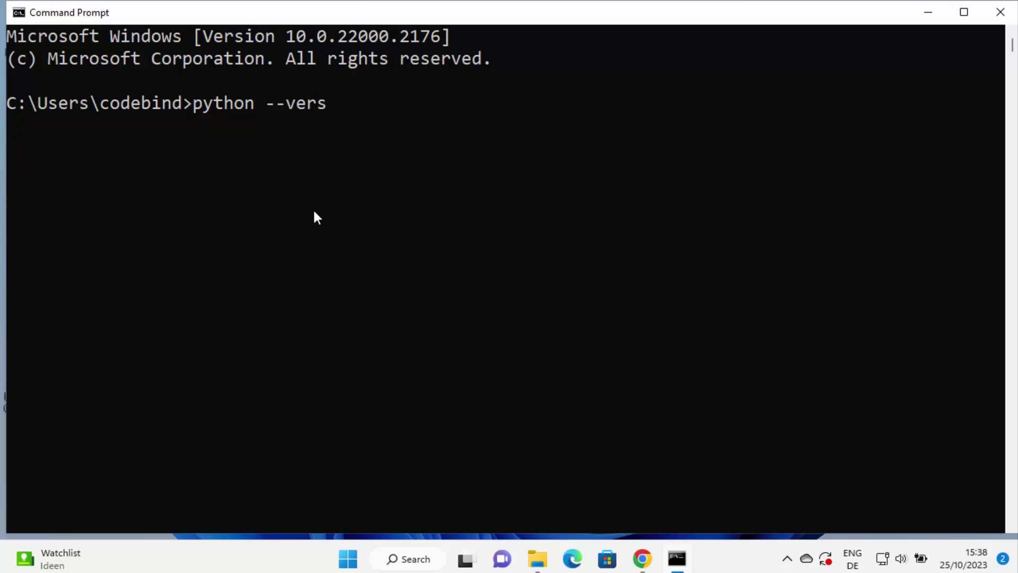
type("ion")
key("Return")
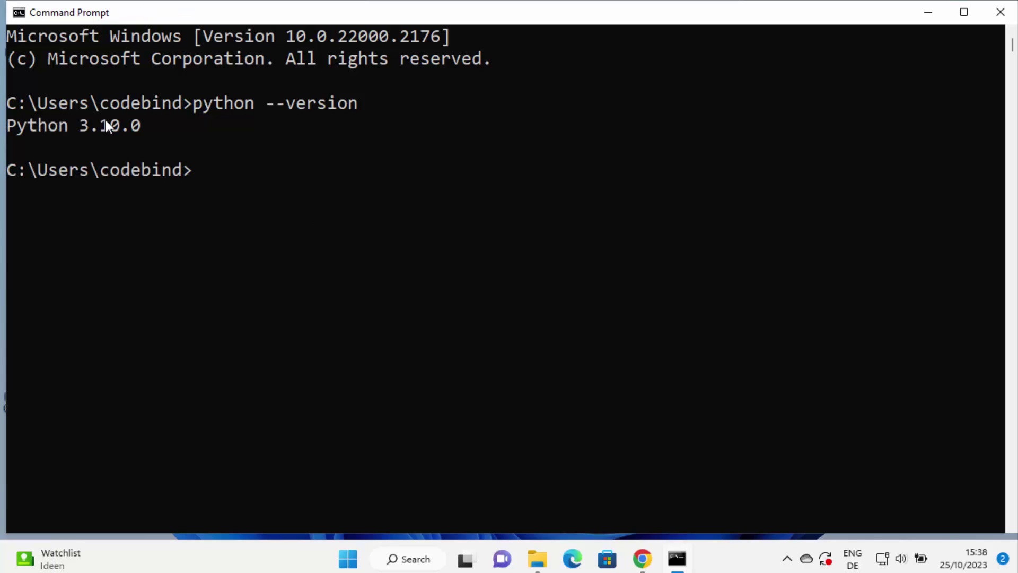
left_click(261, 174)
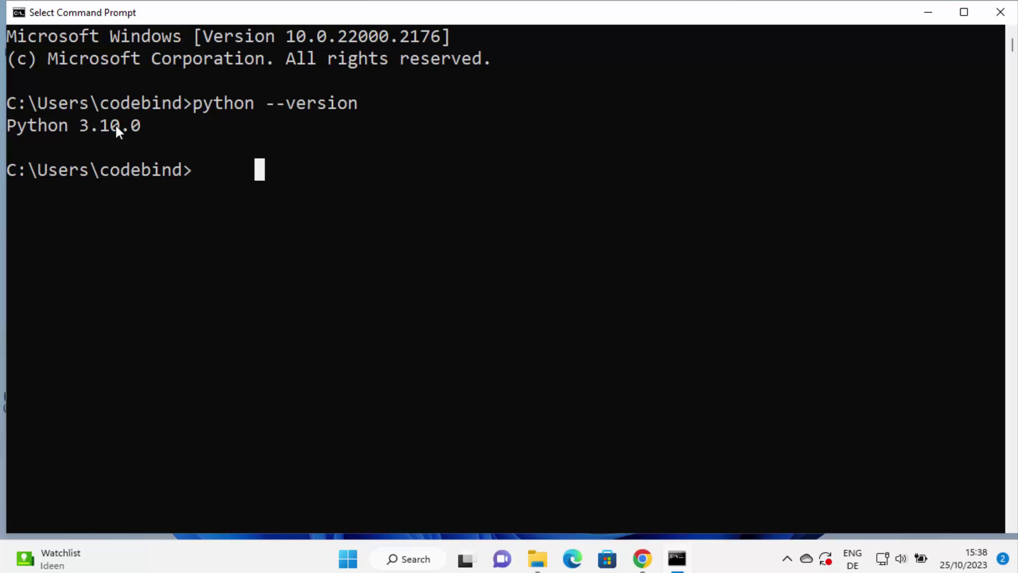
left_click_drag(150, 128, 6, 128)
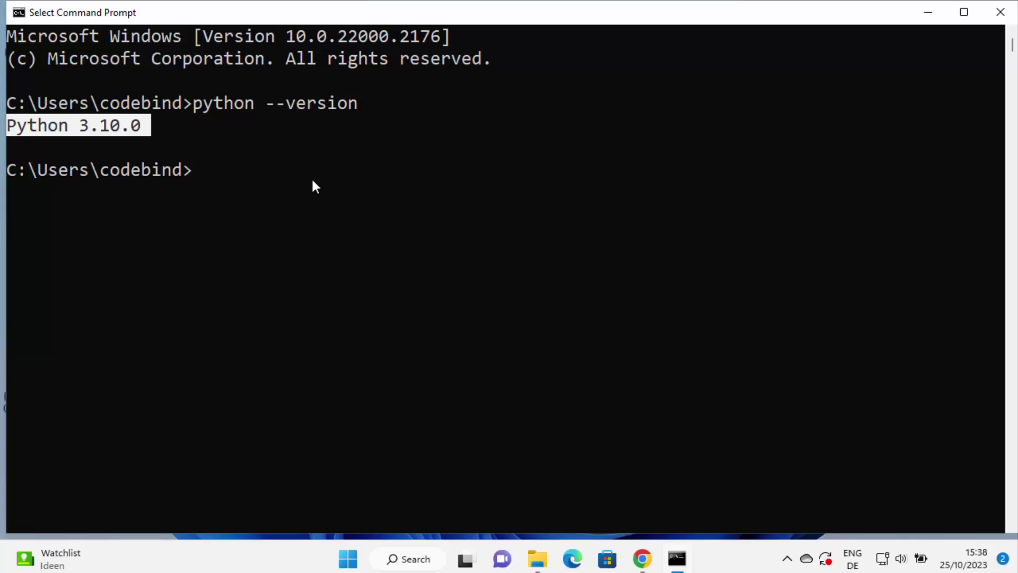
Minimize Command Prompt and search Windows for 'control panel'.
left_click(927, 18)
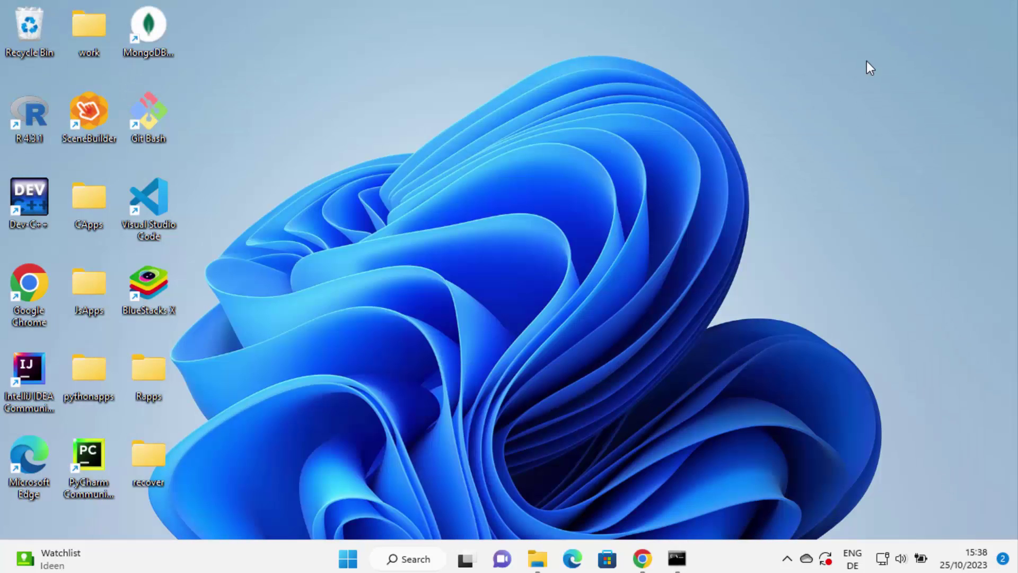
left_click(415, 563)
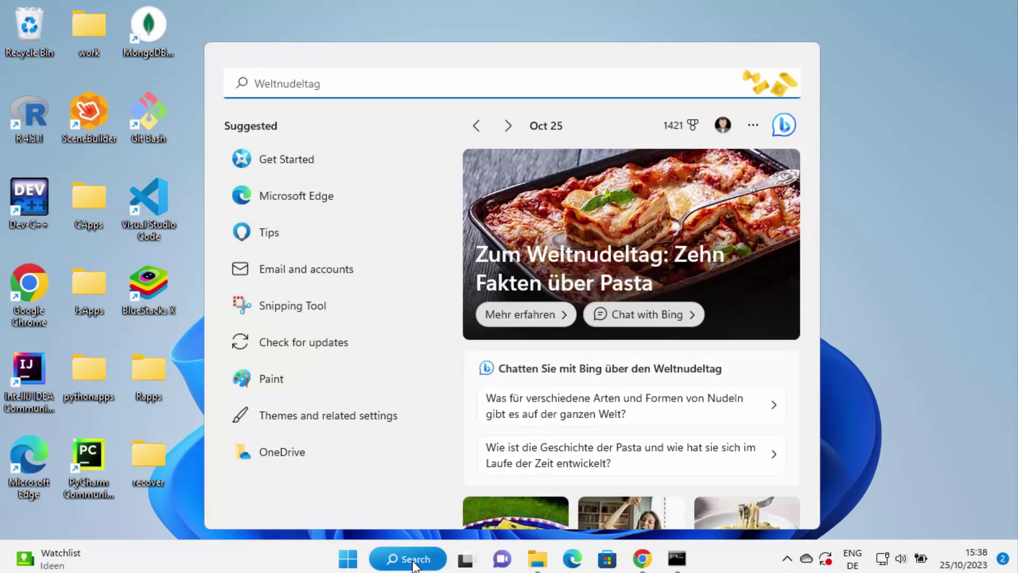
type("control pa")
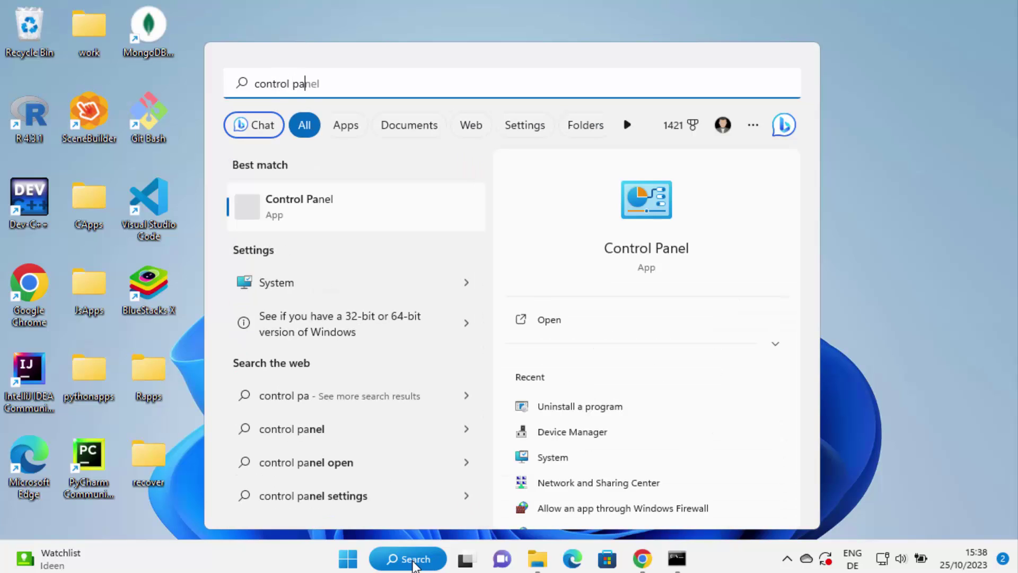
Open Control Panel with the view kept grouped by Category.
left_click(323, 212)
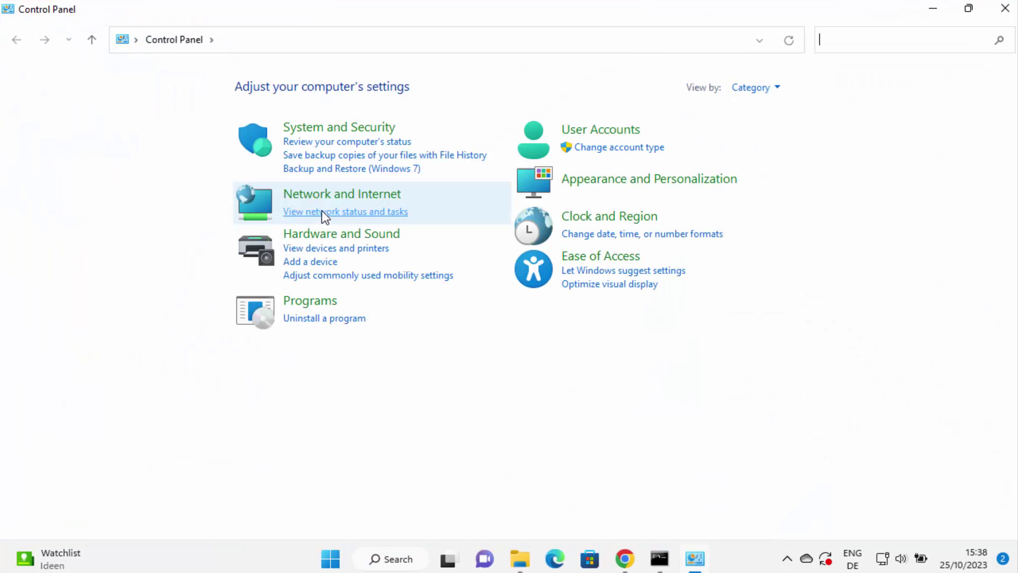
left_click(760, 89)
left_click(766, 111)
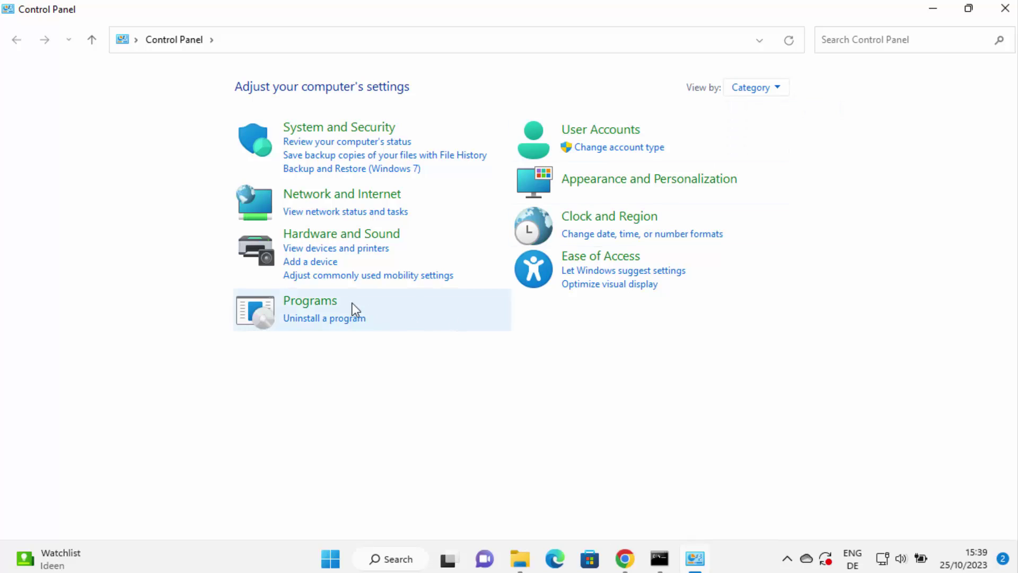
Open Uninstall a program, sort by name in reverse, and select Python 3.10.0 (64-bit).
left_click(309, 320)
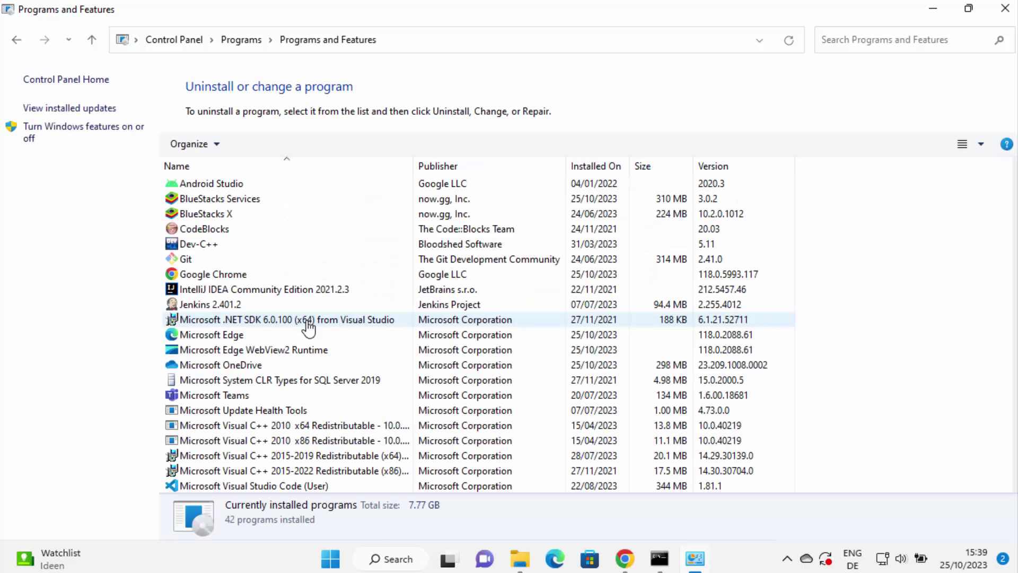
left_click(227, 169)
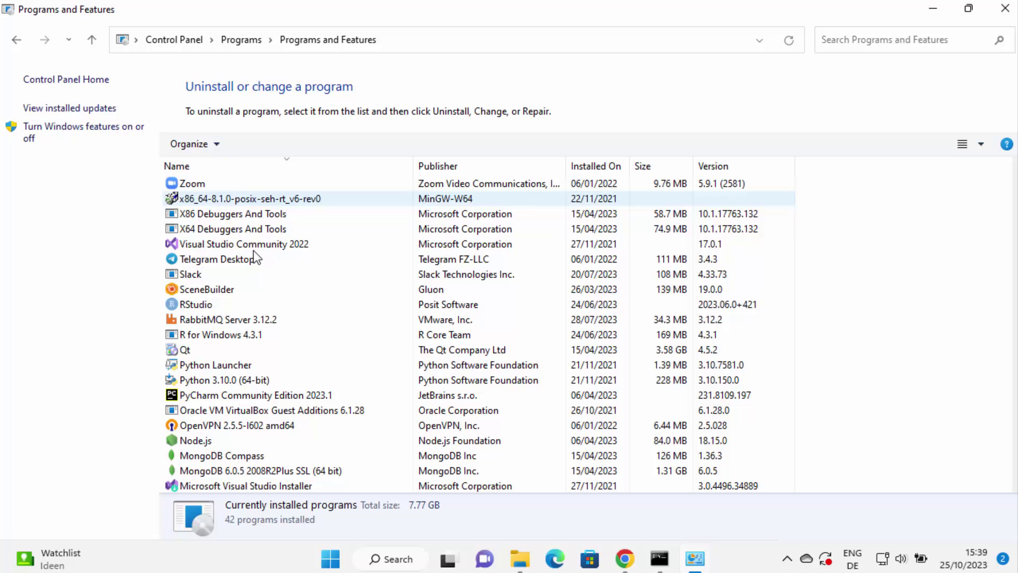
left_click(214, 383)
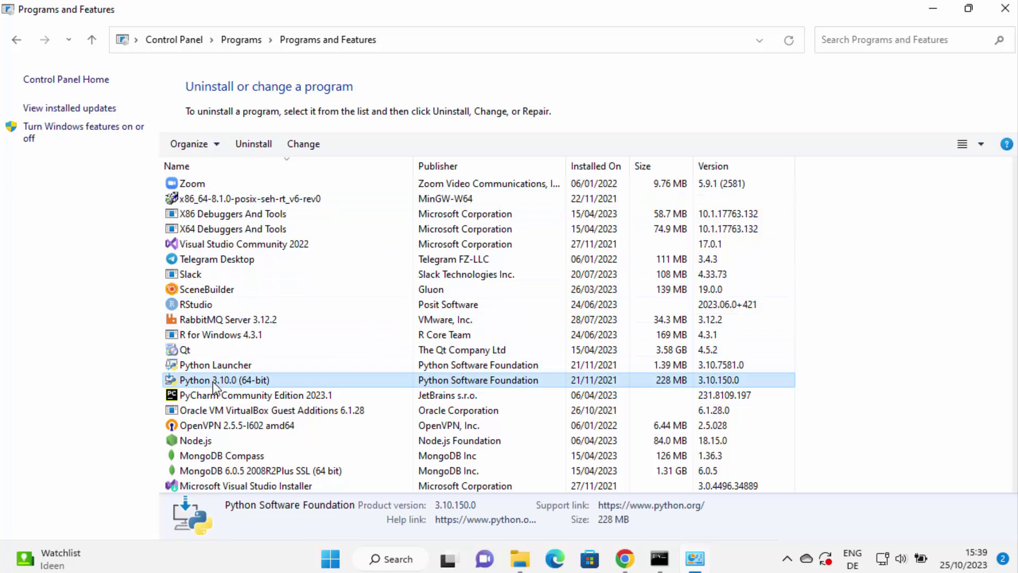
key("Up")
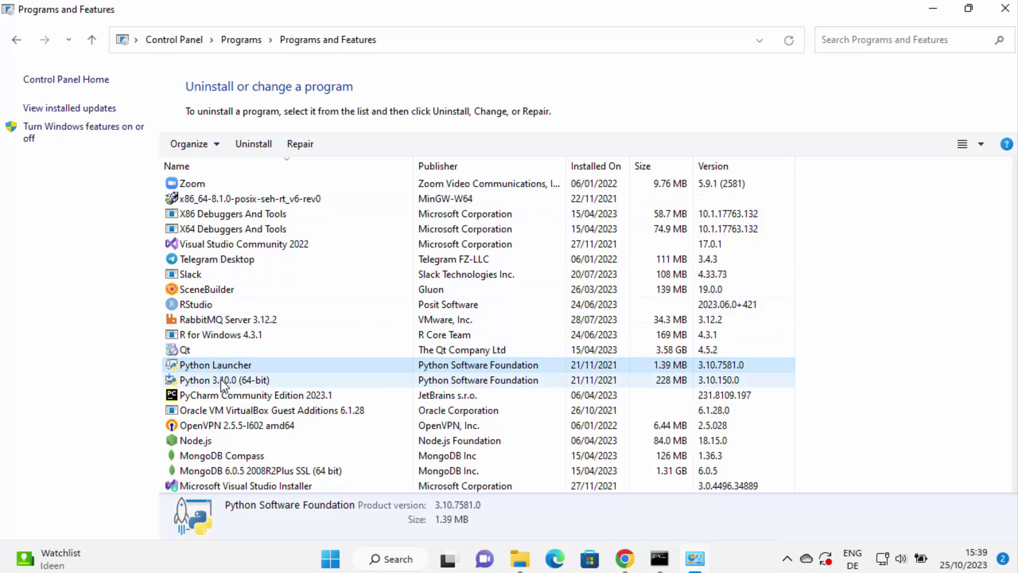
left_click(221, 380)
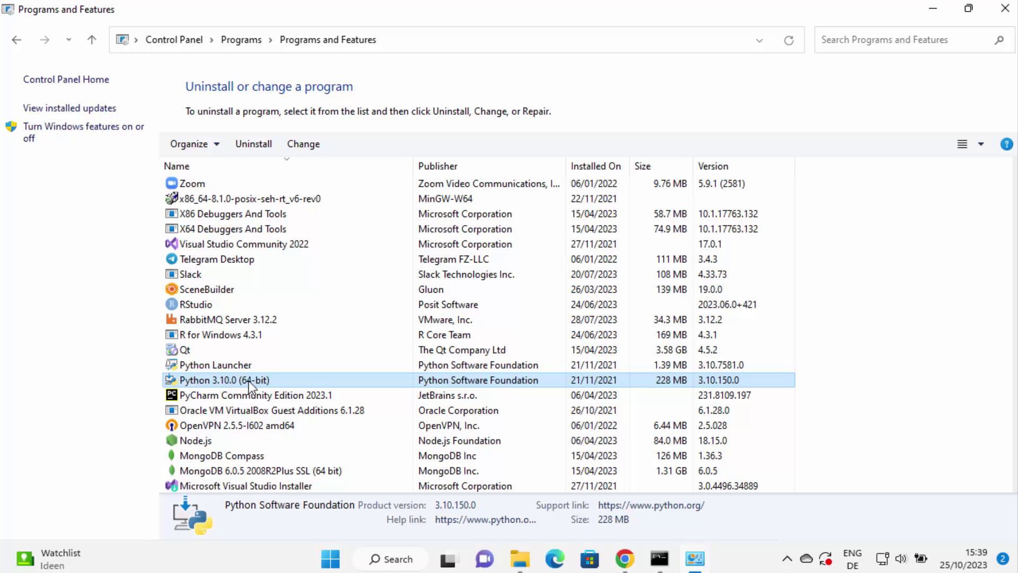
left_click(929, 40)
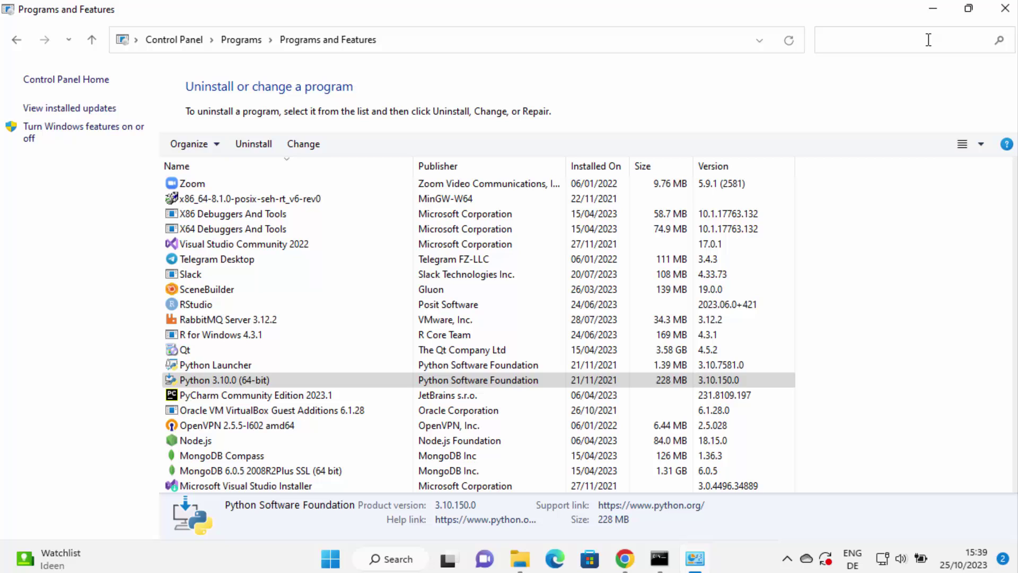
Filter the program list by 'python', select Python 3.10.0 (64-bit), and start its uninstall.
type("python")
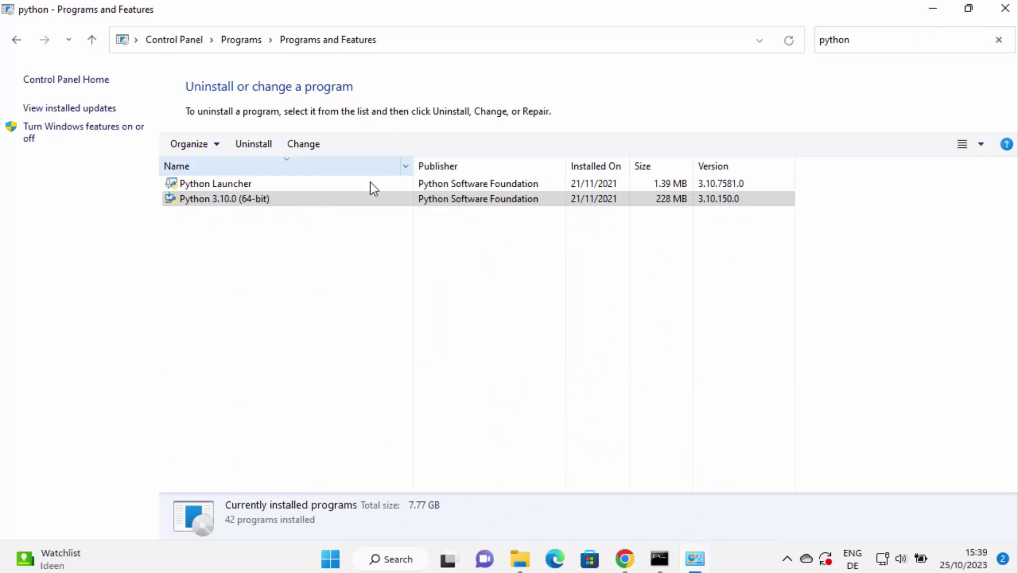
left_click(353, 246)
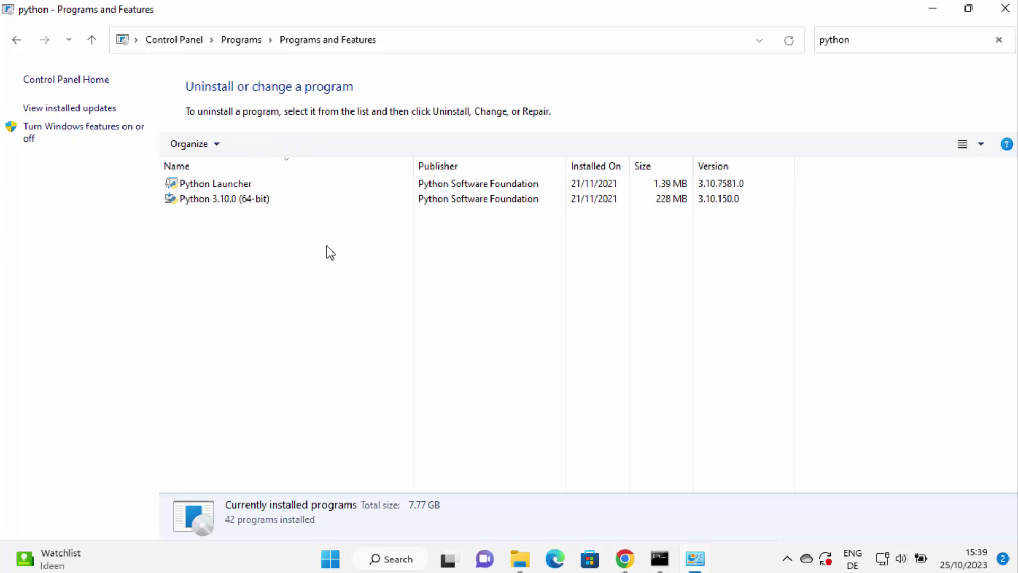
left_click(243, 210)
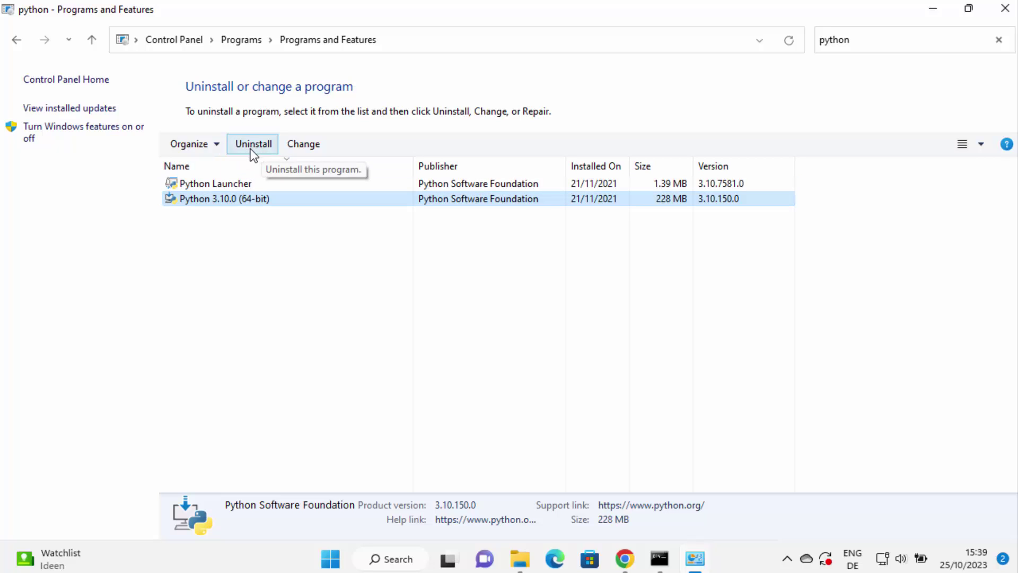
right_click(255, 202)
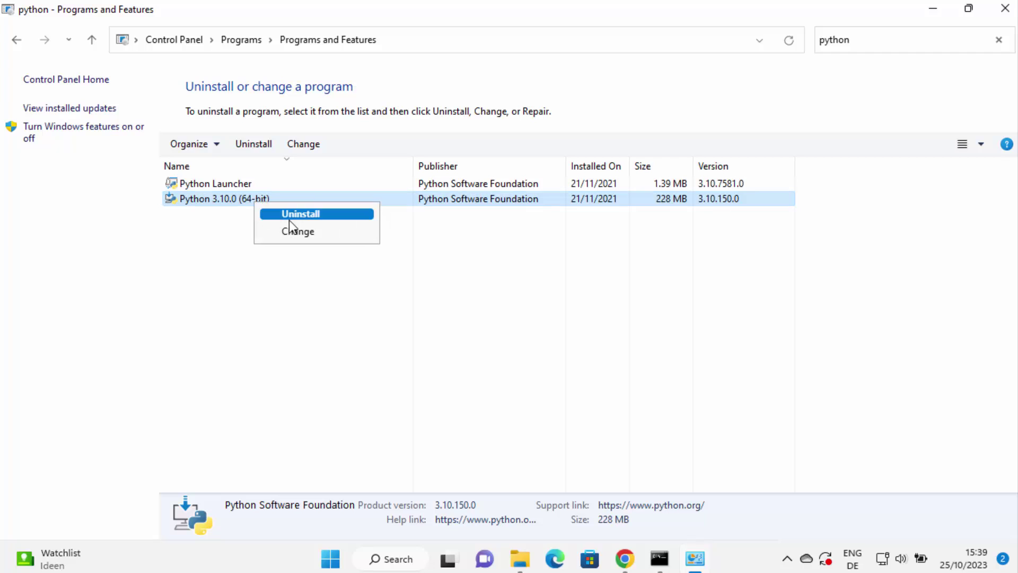
left_click(214, 227)
left_click(224, 201)
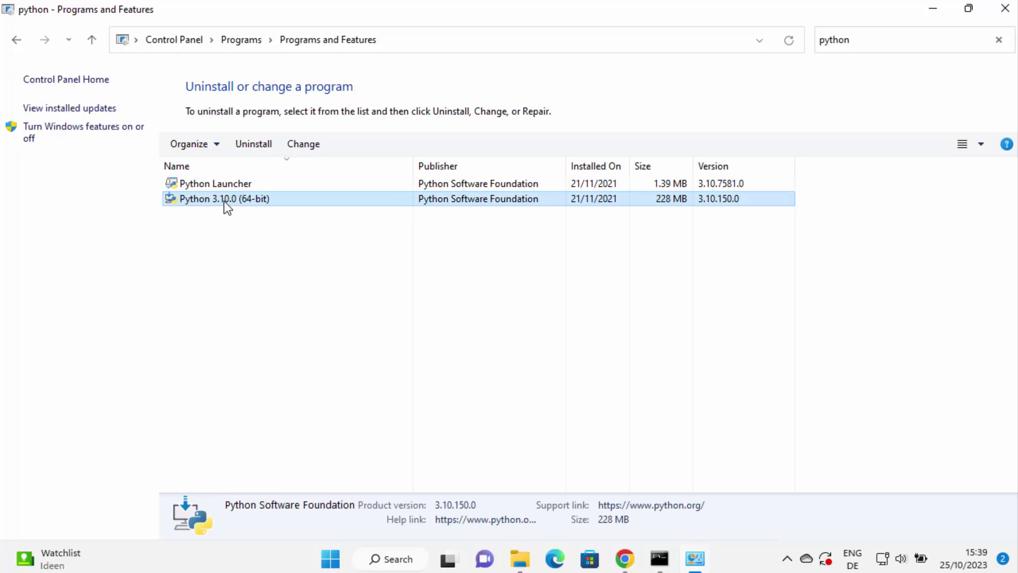
left_click(249, 145)
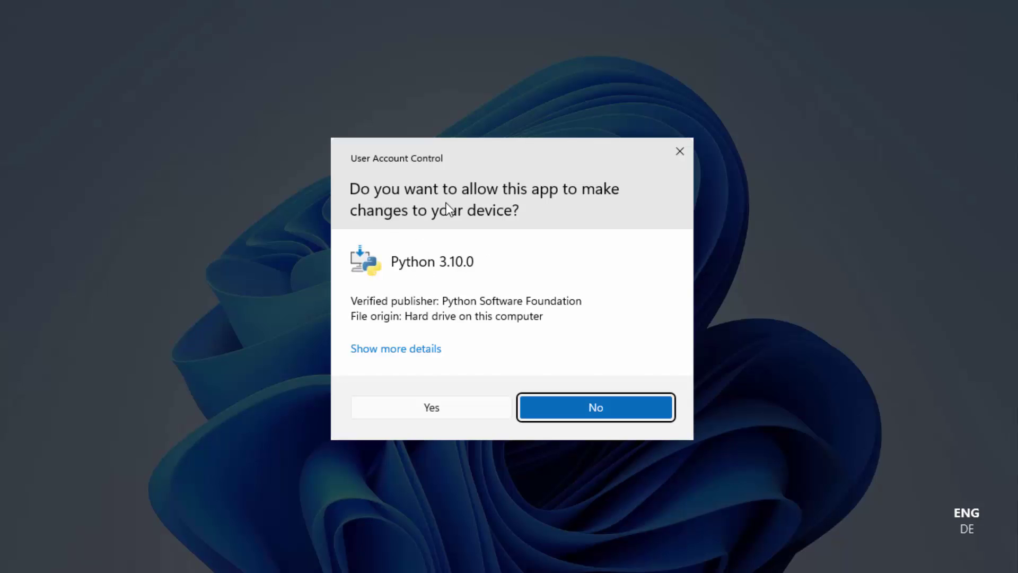
Approve the User Account Control prompt so Python 3.10.0 uninstalls successfully.
left_click(428, 409)
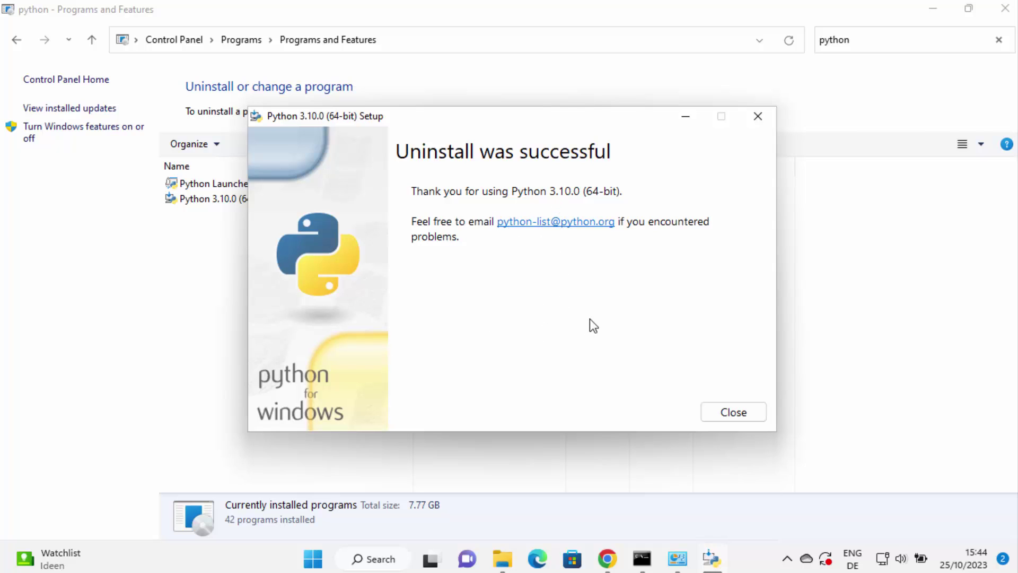
Close the setup window and rerun python --version in Command Prompt, which now reports Python not found.
left_click(711, 412)
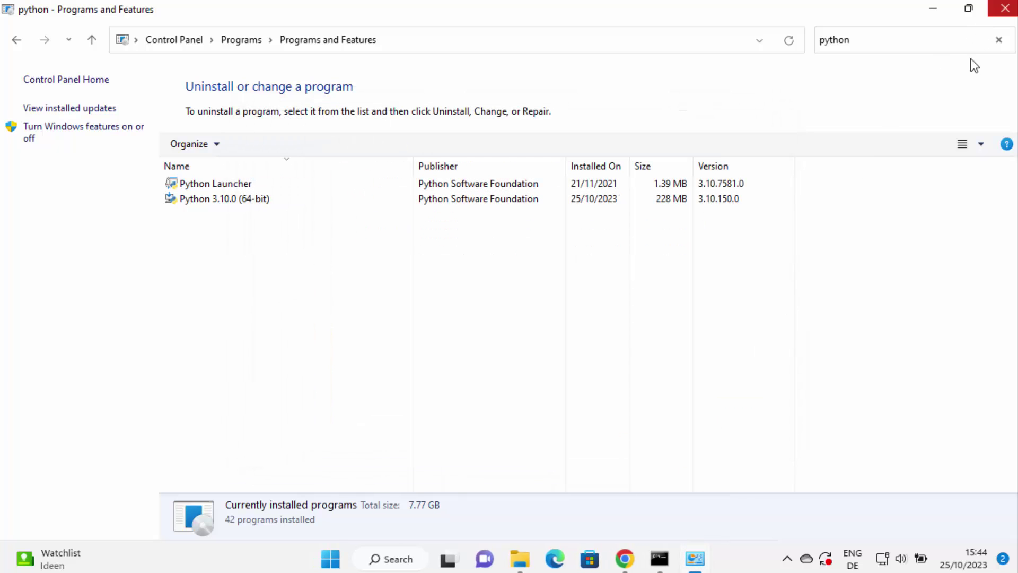
left_click(660, 558)
left_click(406, 399)
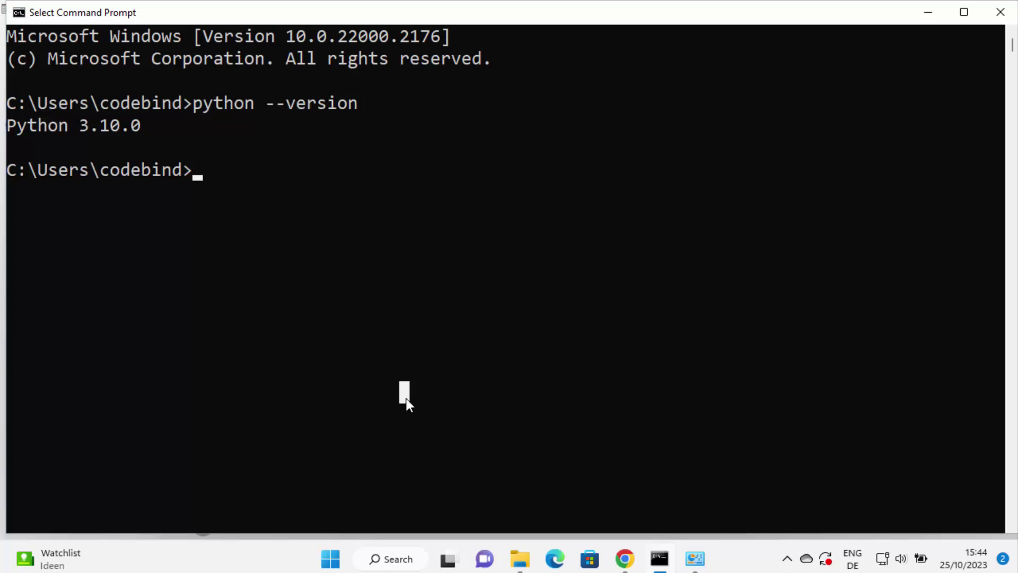
key("Up")
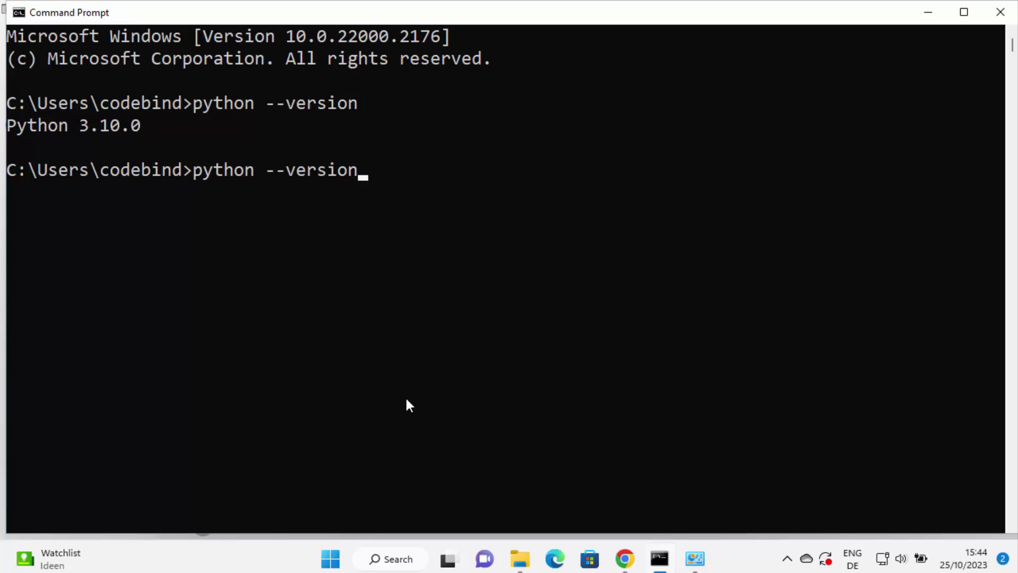
key("Return")
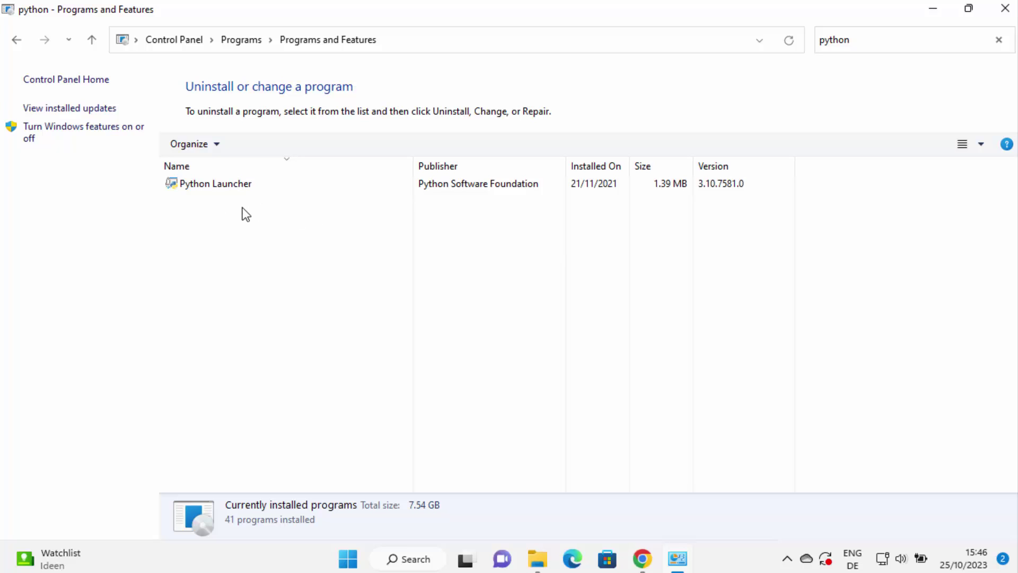
Select Python Launcher in Programs and Features and start uninstalling it.
left_click(231, 186)
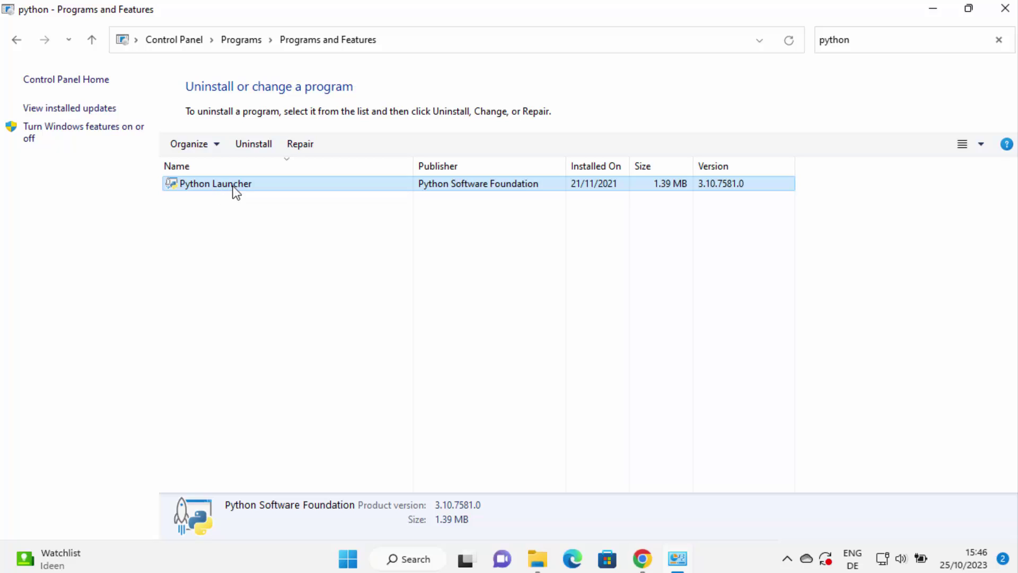
left_click(253, 145)
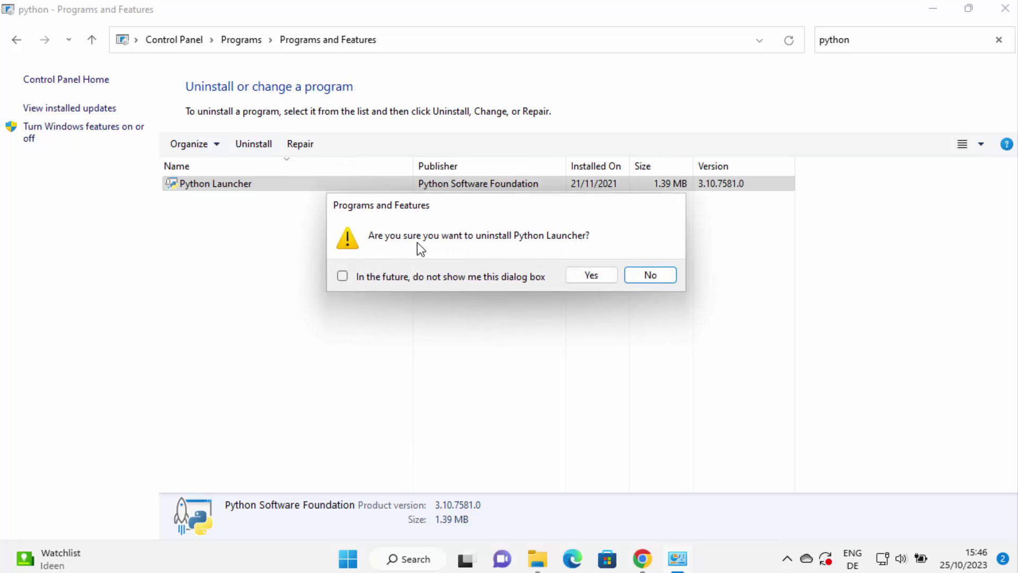
Confirm removing Python Launcher and approve the User Account Control prompt.
left_click(587, 277)
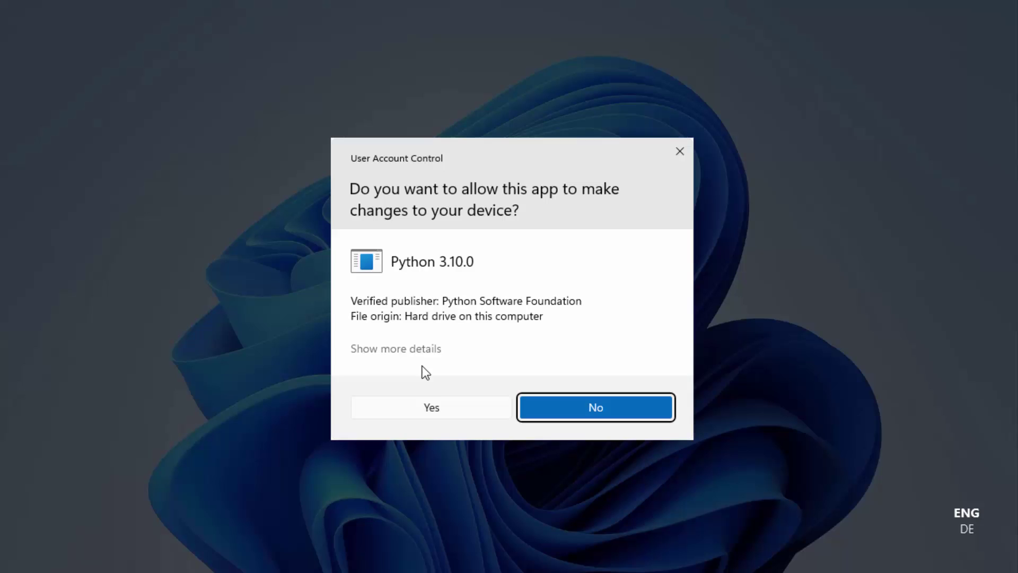
left_click(431, 407)
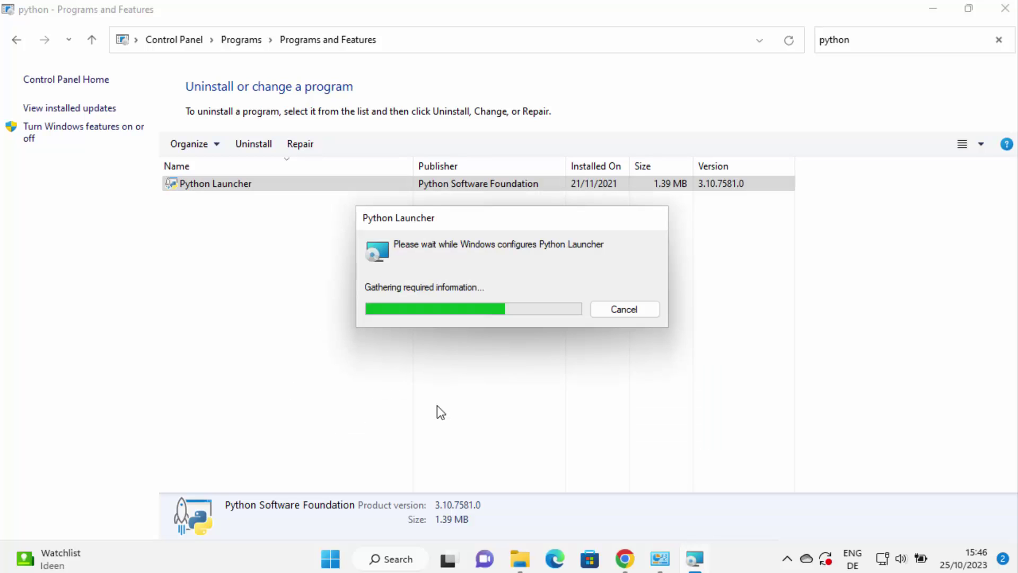